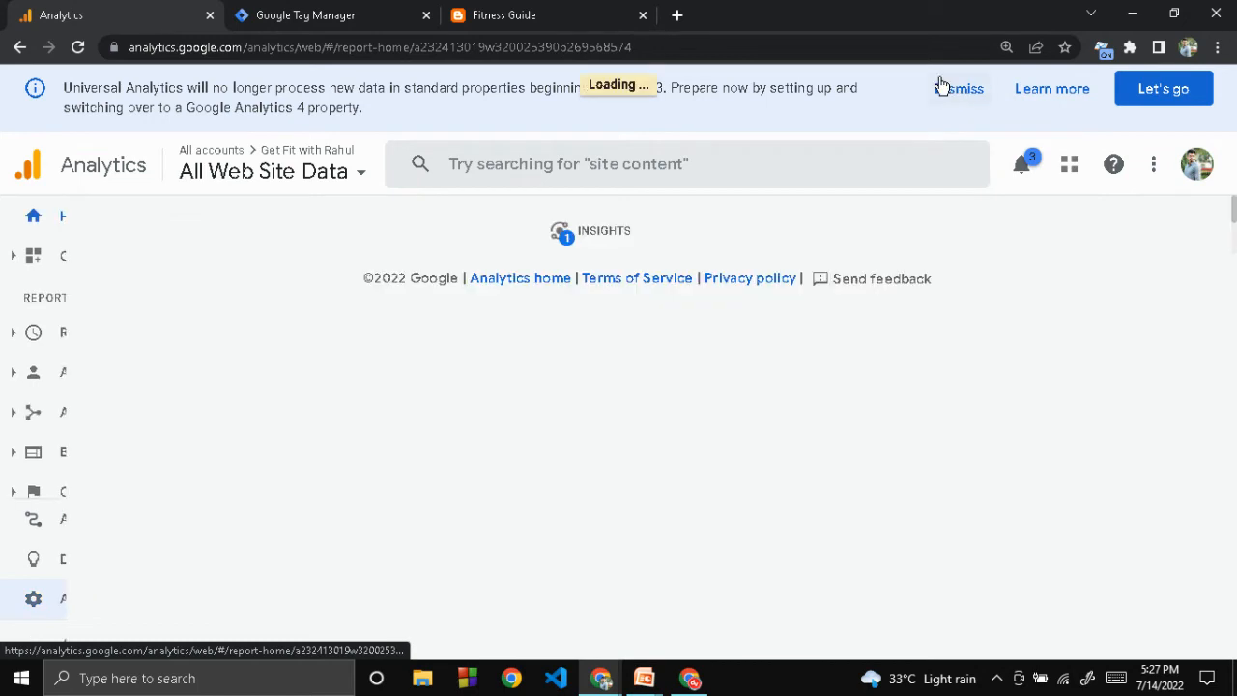
Open the property's Referral Exclusion List under Tracking Info in the Analytics admin settings
{"action": "left_click", "coordinate": [954, 91]}
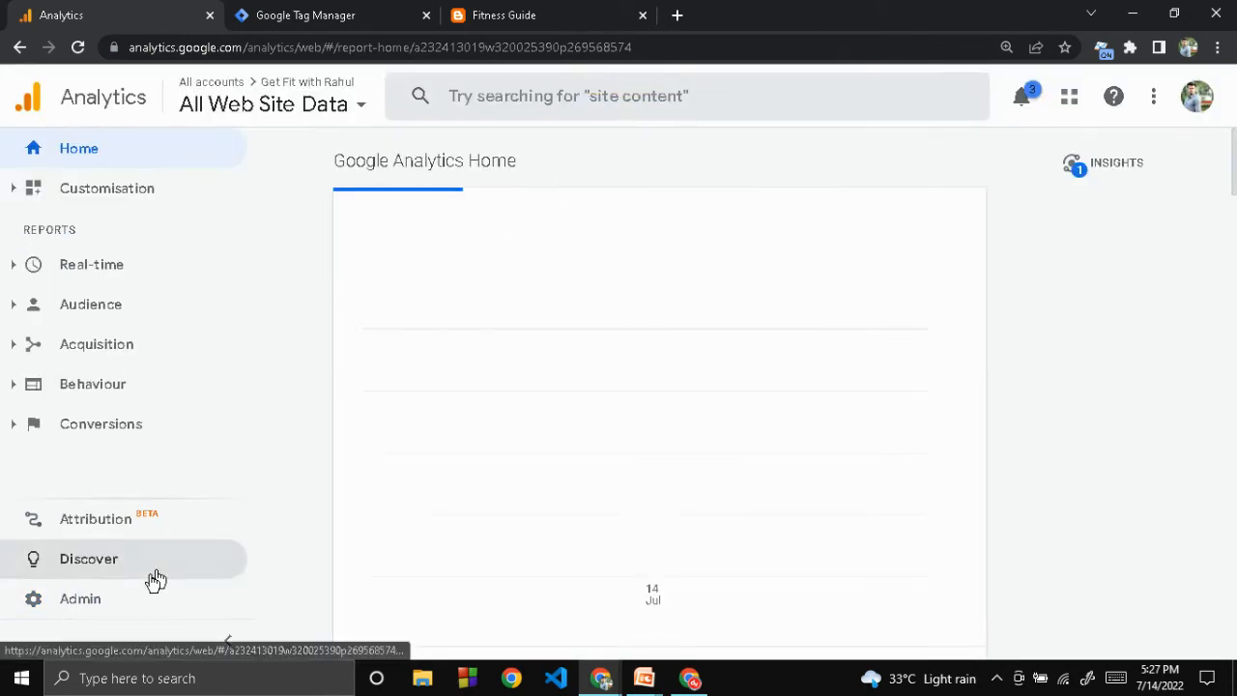
{"action": "left_click", "coordinate": [102, 614]}
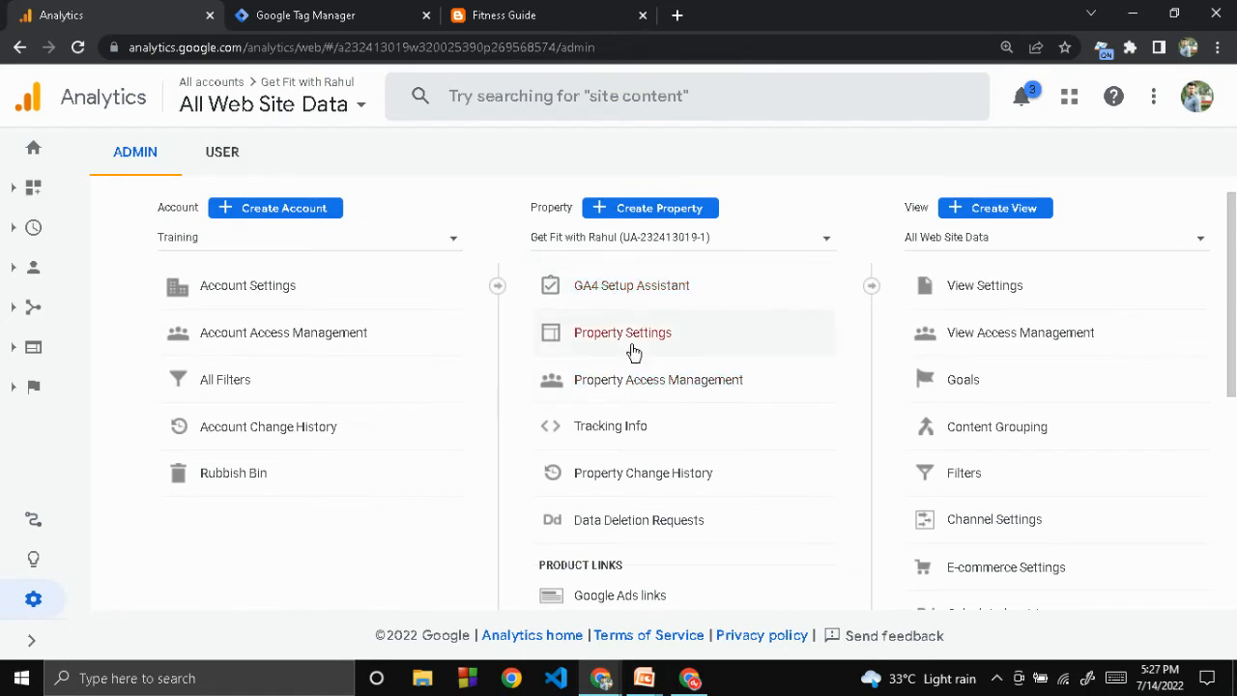
{"action": "left_click", "coordinate": [607, 429]}
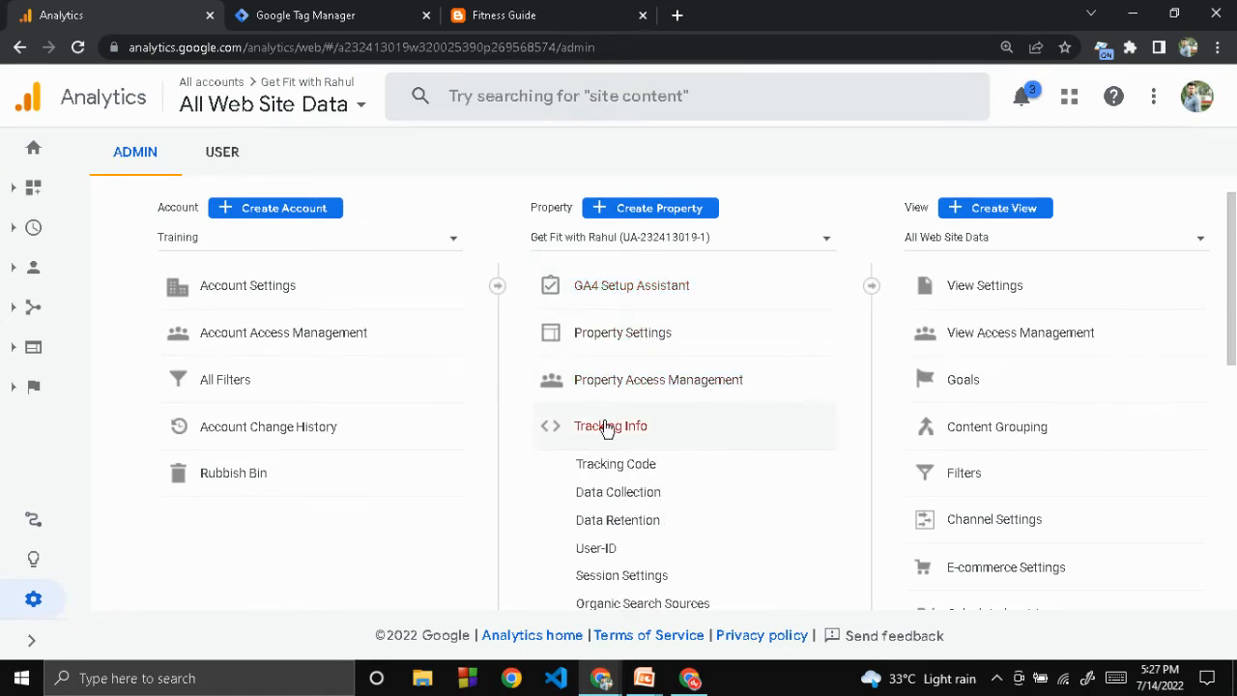
{"action": "scroll", "coordinate": [607, 429], "scroll_direction": "down", "scroll_amount": 2}
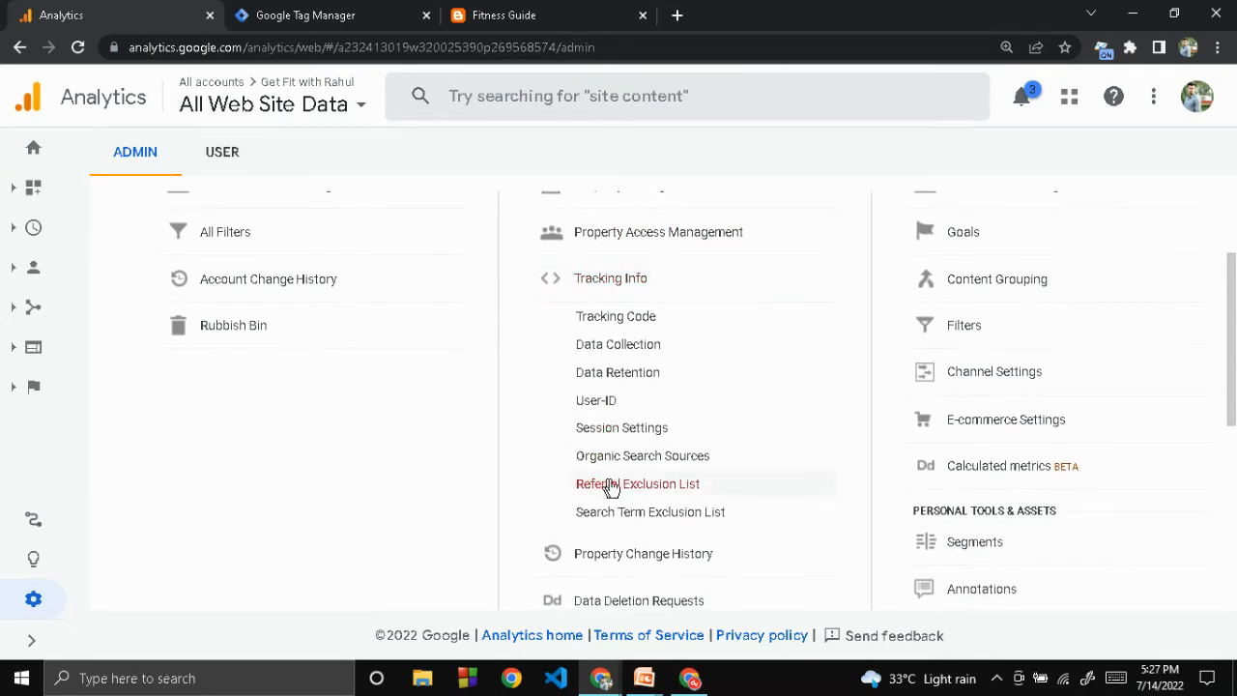
{"action": "left_click", "coordinate": [632, 491]}
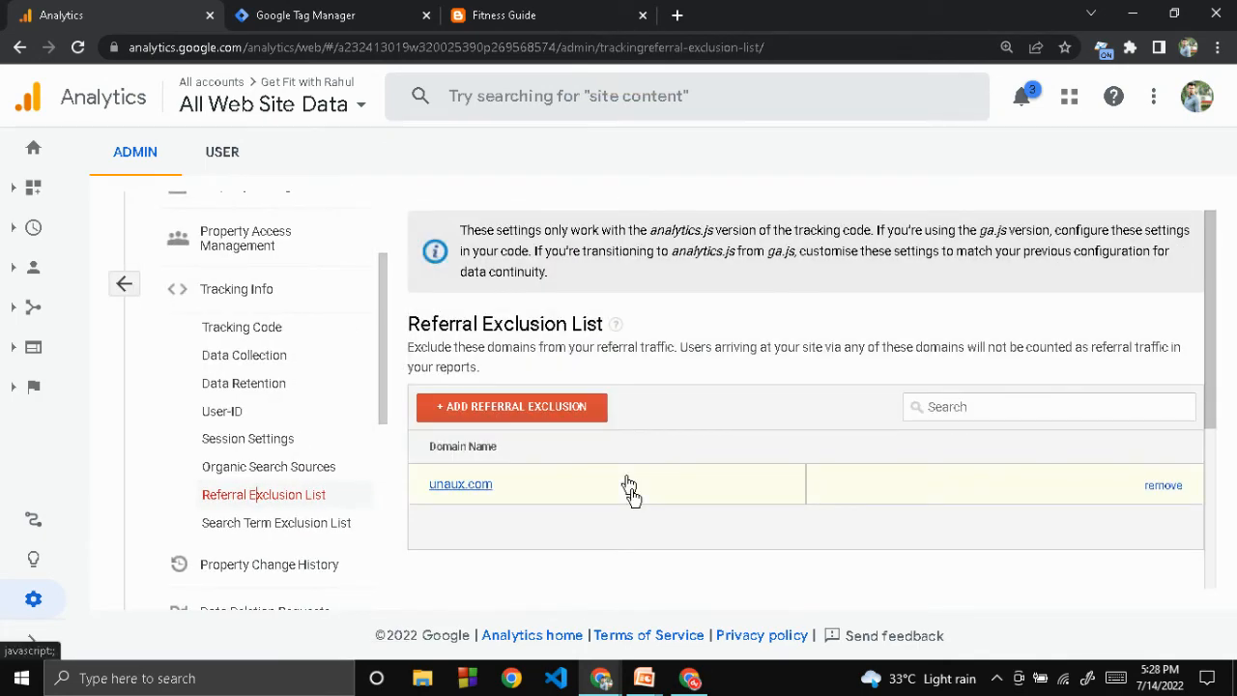
{"action": "left_click", "coordinate": [527, 422]}
{"action": "left_click", "coordinate": [512, 406]}
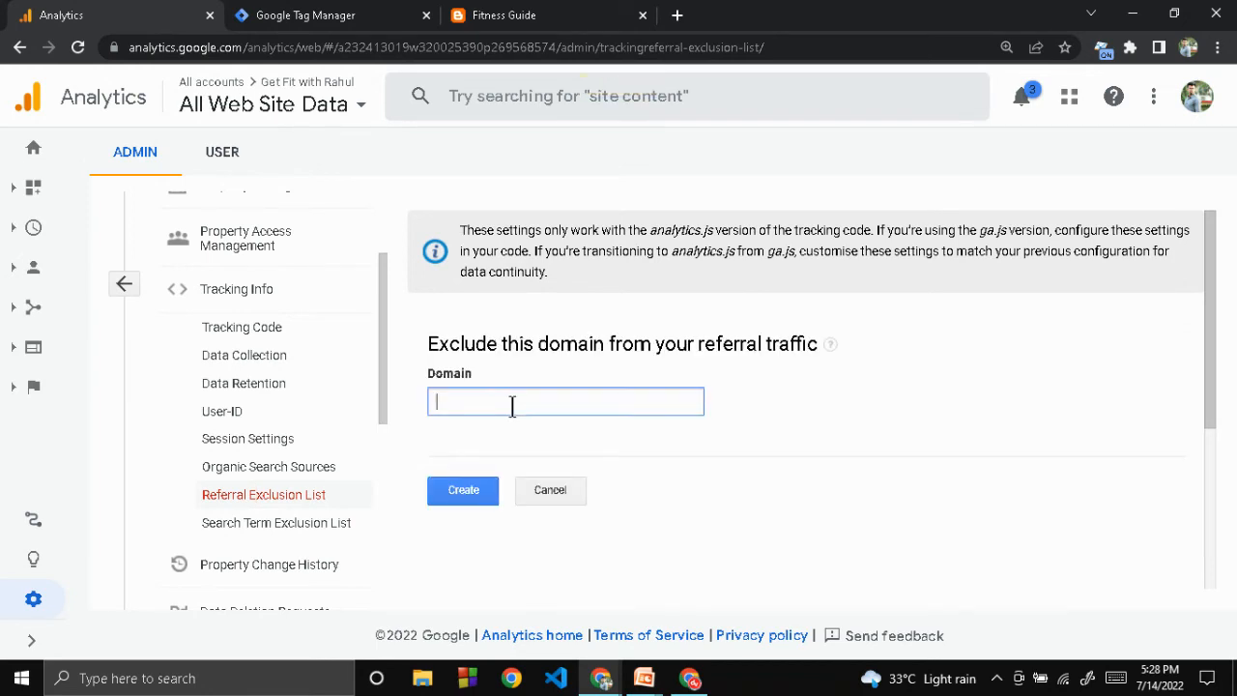
{"action": "type", "text": "blog"}
{"action": "key", "text": "ctrl+a"}
{"action": "key", "text": "BackSpace"}
{"action": "left_click", "coordinate": [541, 489]}
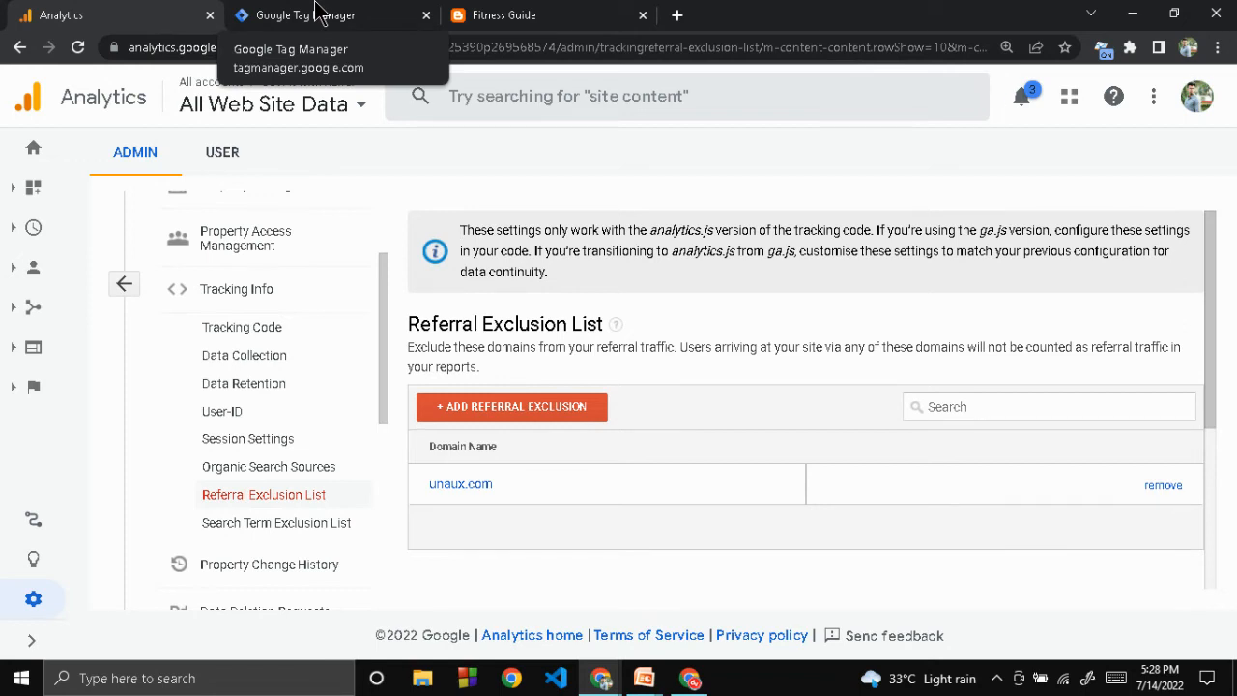
In Tag Manager, create a new user-defined variable of type Google Analytics settings
{"action": "left_click", "coordinate": [319, 15]}
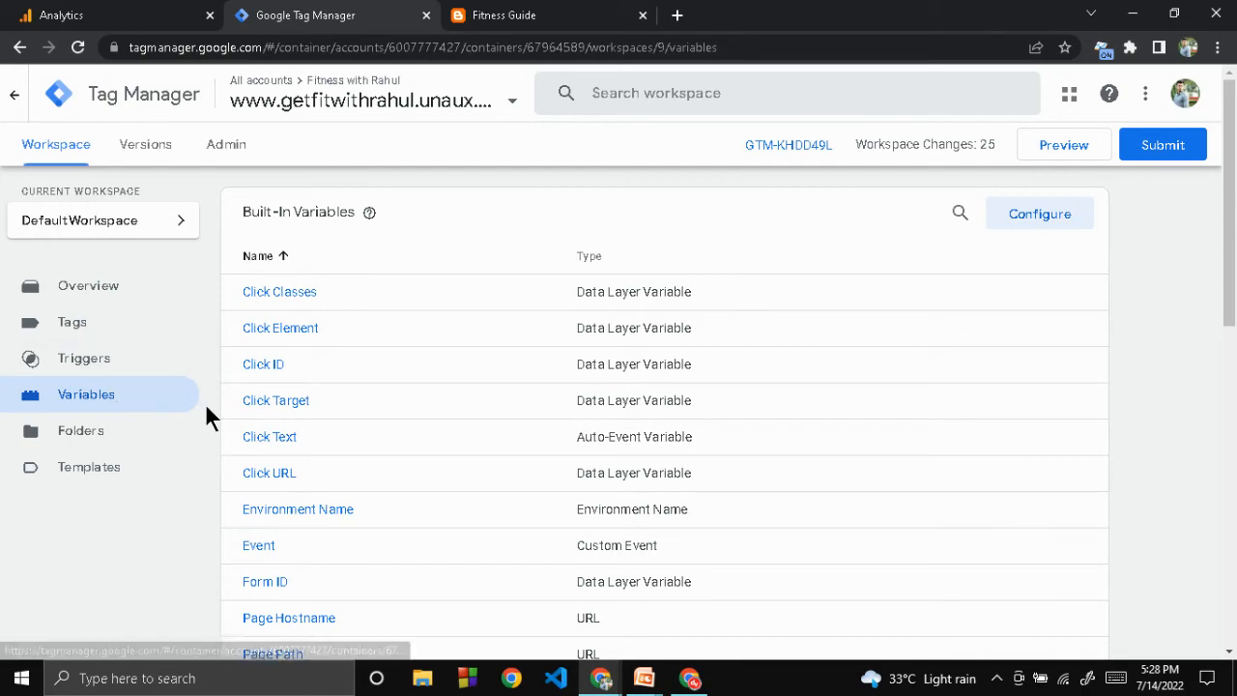
{"action": "scroll", "coordinate": [207, 411], "scroll_direction": "down", "scroll_amount": 8}
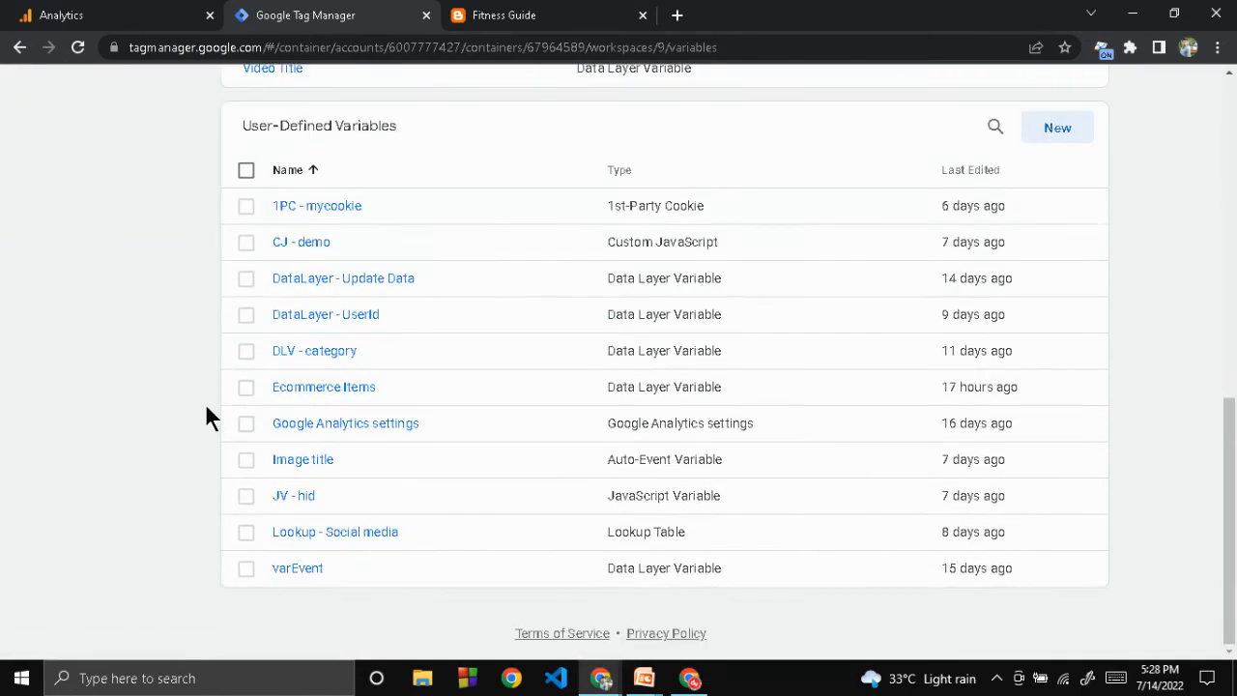
{"action": "left_click", "coordinate": [1045, 129]}
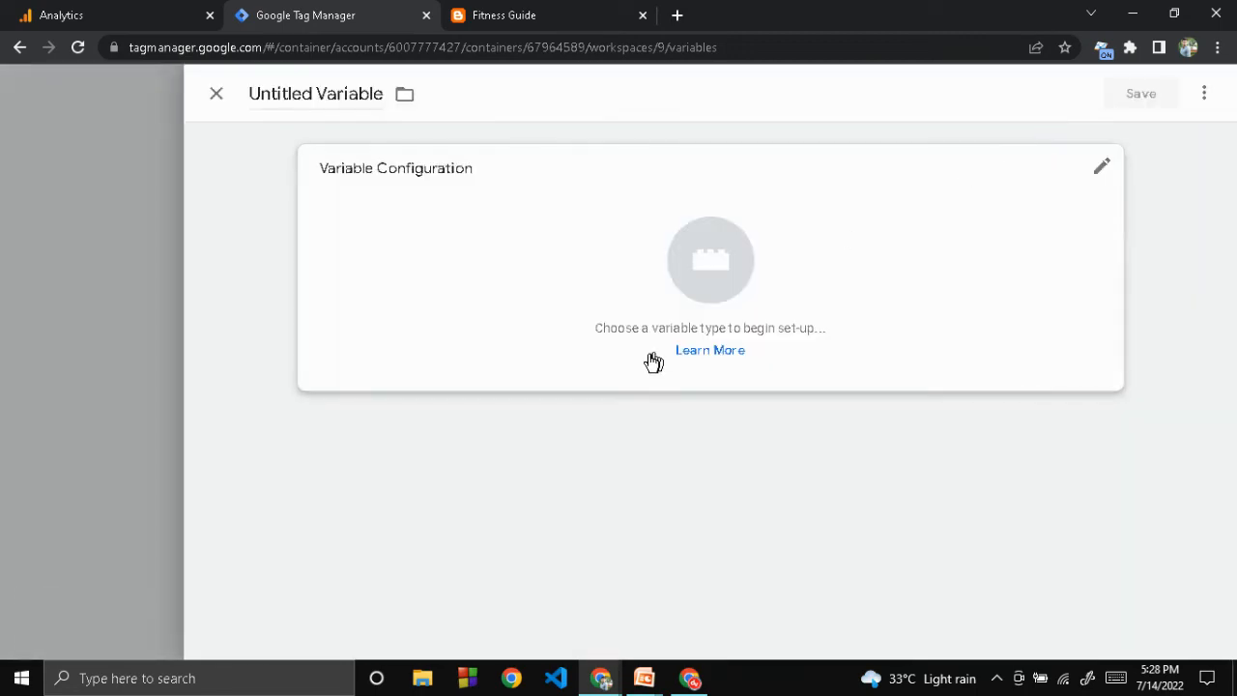
{"action": "left_click", "coordinate": [641, 322]}
{"action": "scroll", "coordinate": [826, 358], "scroll_direction": "down", "scroll_amount": 10}
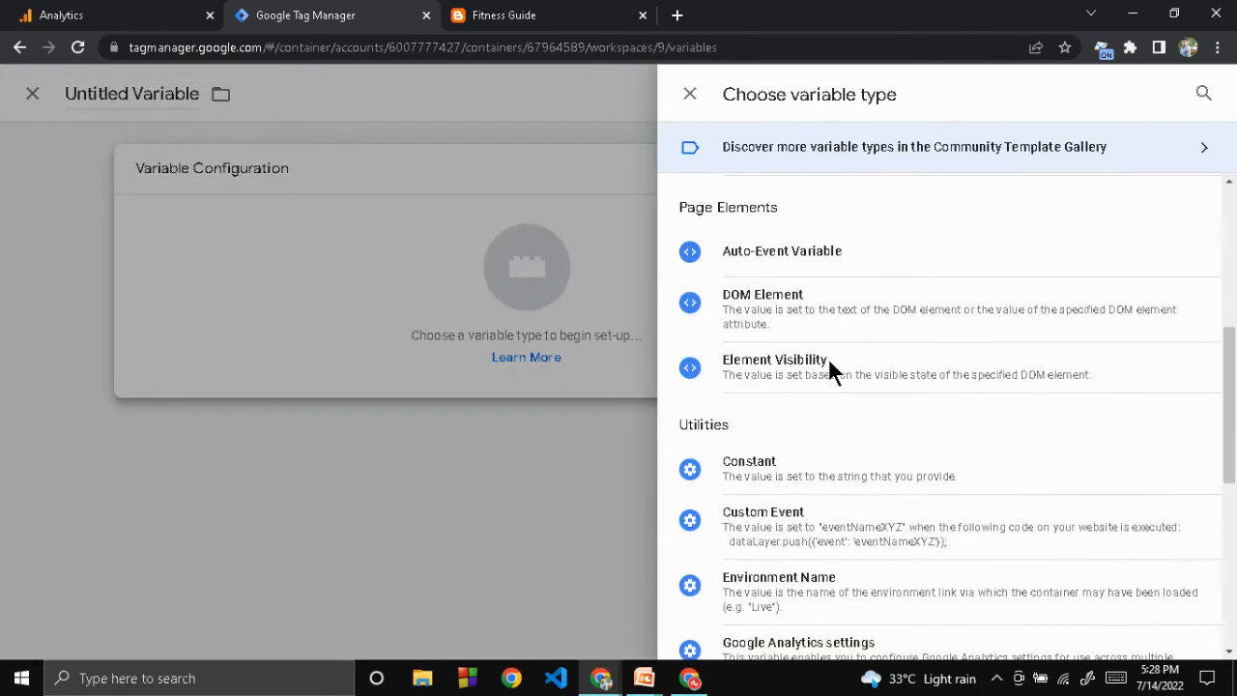
{"action": "scroll", "coordinate": [828, 362], "scroll_direction": "up", "scroll_amount": 3}
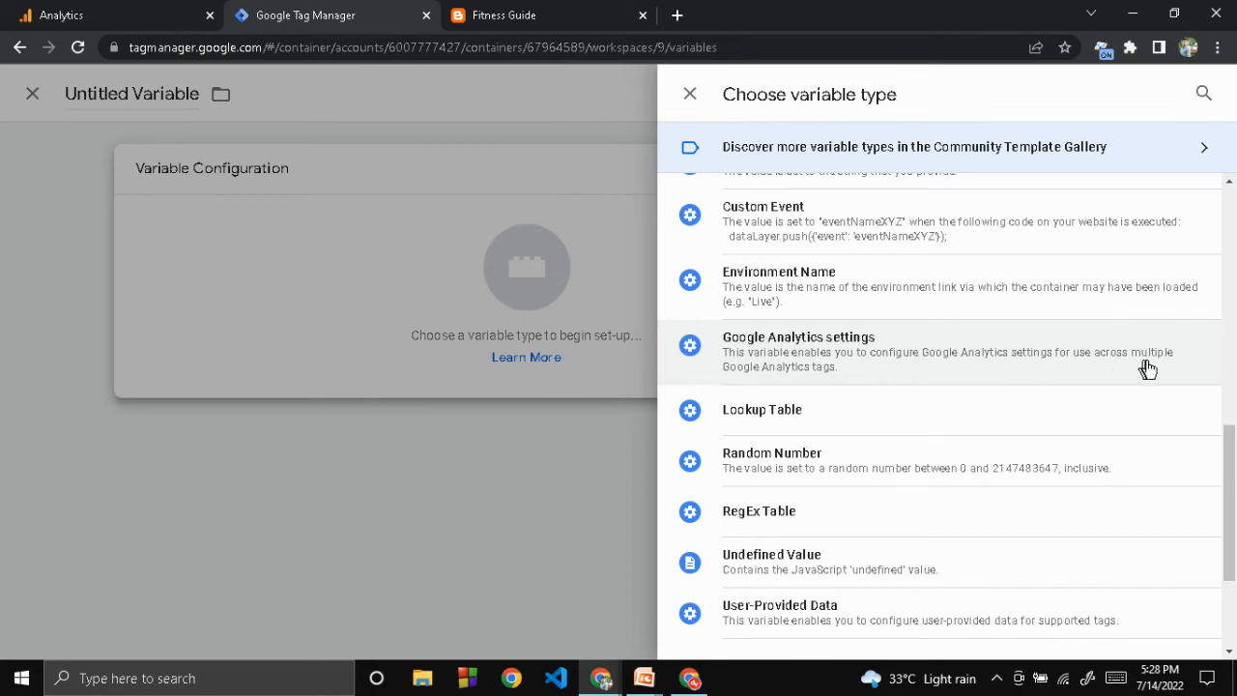
{"action": "left_click", "coordinate": [545, 279]}
{"action": "left_click", "coordinate": [545, 278]}
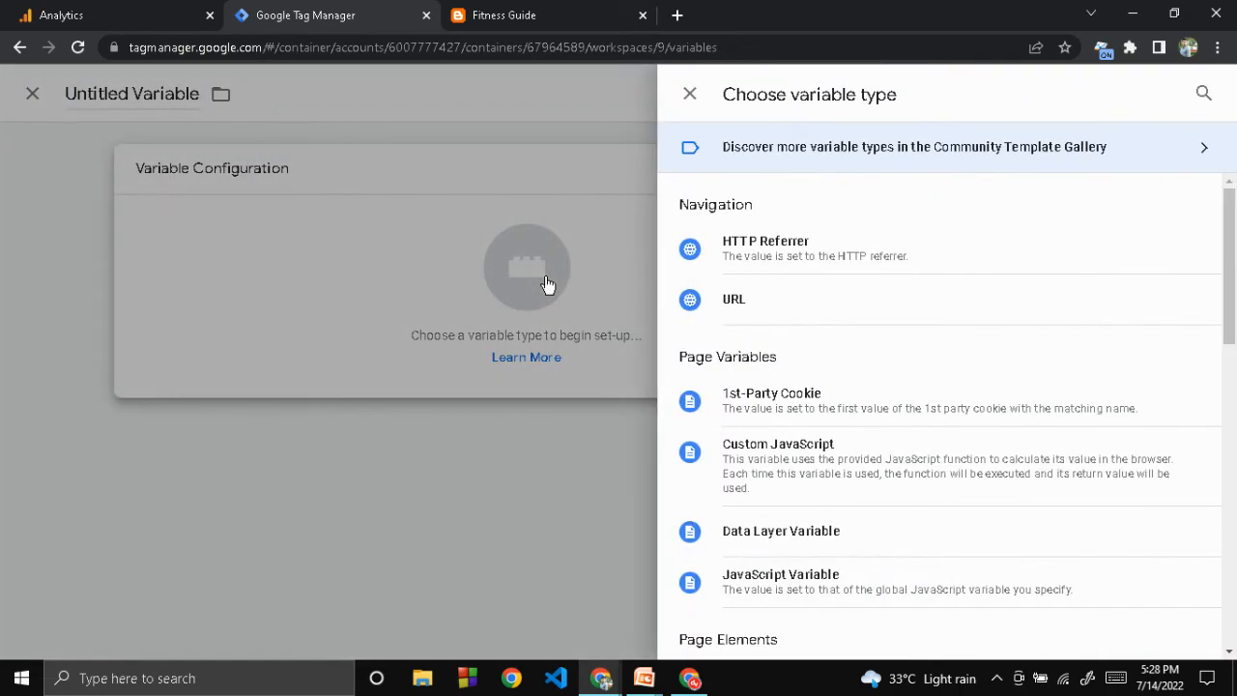
{"action": "scroll", "coordinate": [837, 550], "scroll_direction": "down", "scroll_amount": 9}
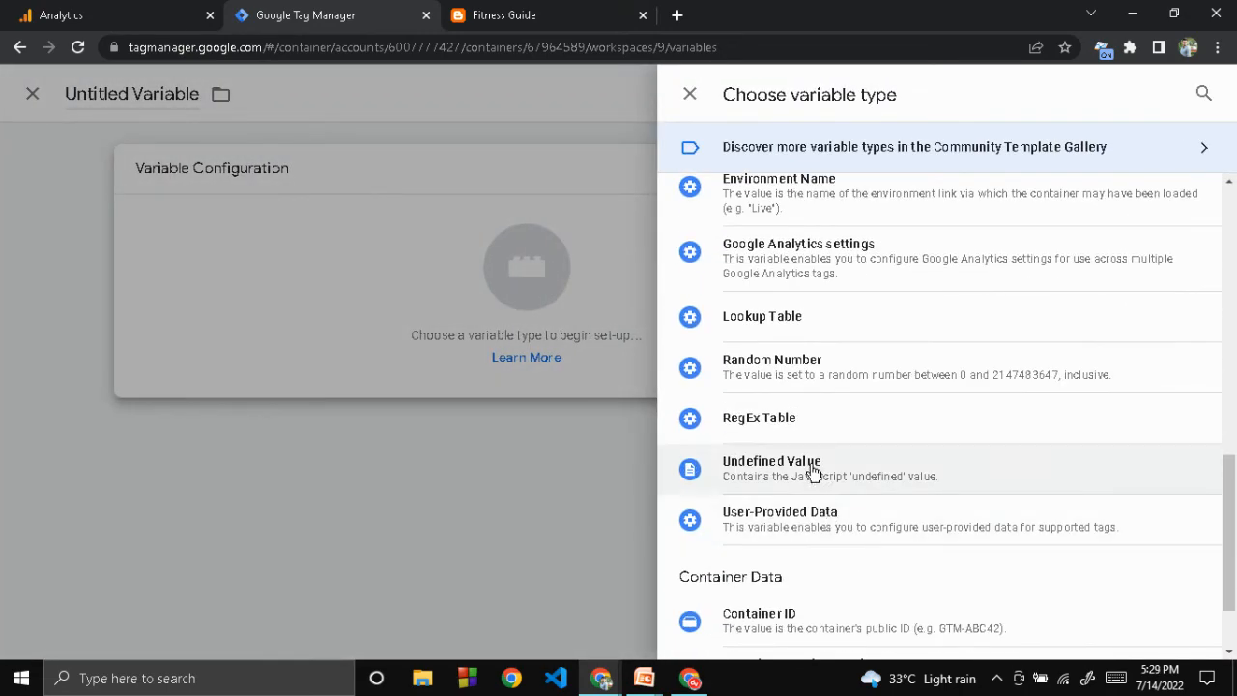
{"action": "left_click", "coordinate": [792, 254]}
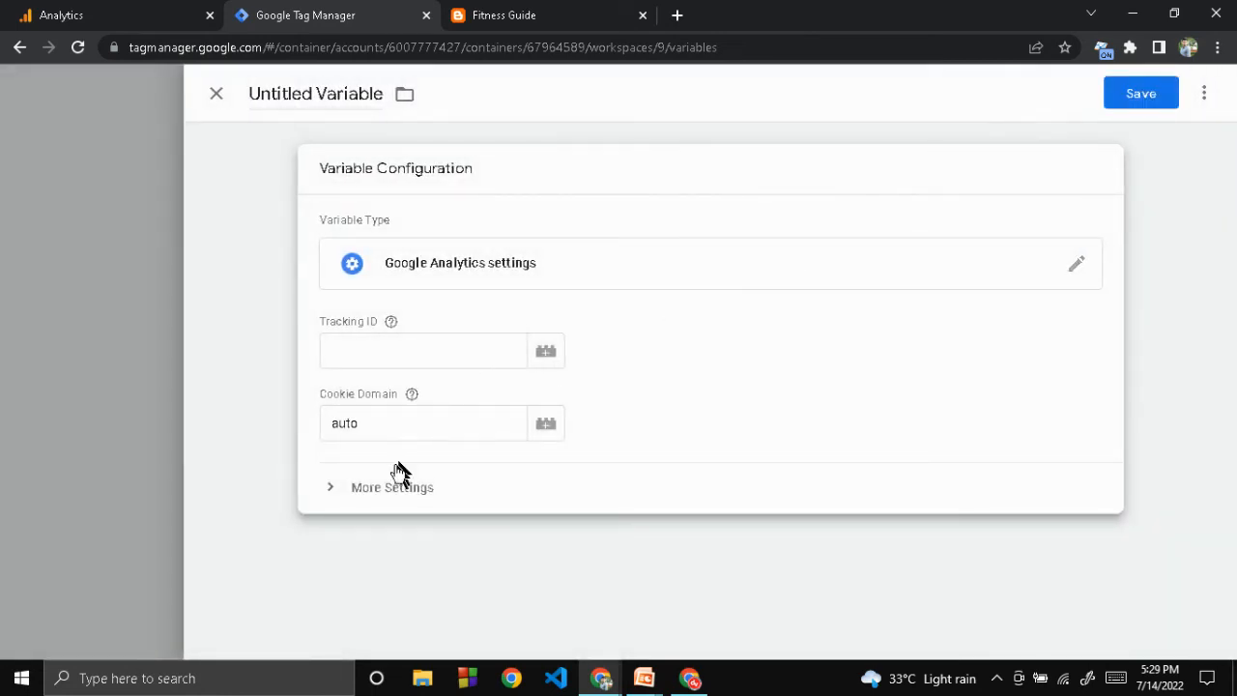
Under More Settings, Cross Domain Tracking, set Auto Link Domains to "website, blog"
{"action": "left_click", "coordinate": [390, 488]}
{"action": "scroll", "coordinate": [707, 379], "scroll_direction": "down", "scroll_amount": 3}
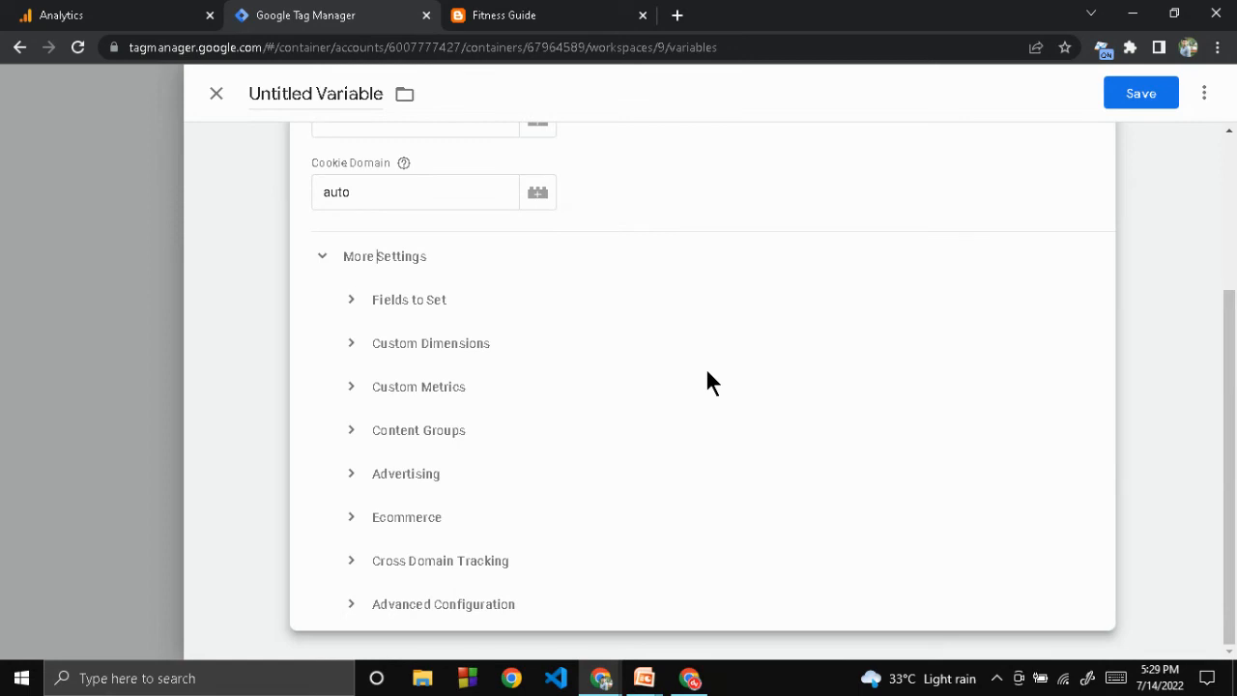
{"action": "left_click", "coordinate": [417, 574]}
{"action": "scroll", "coordinate": [630, 524], "scroll_direction": "down", "scroll_amount": 2}
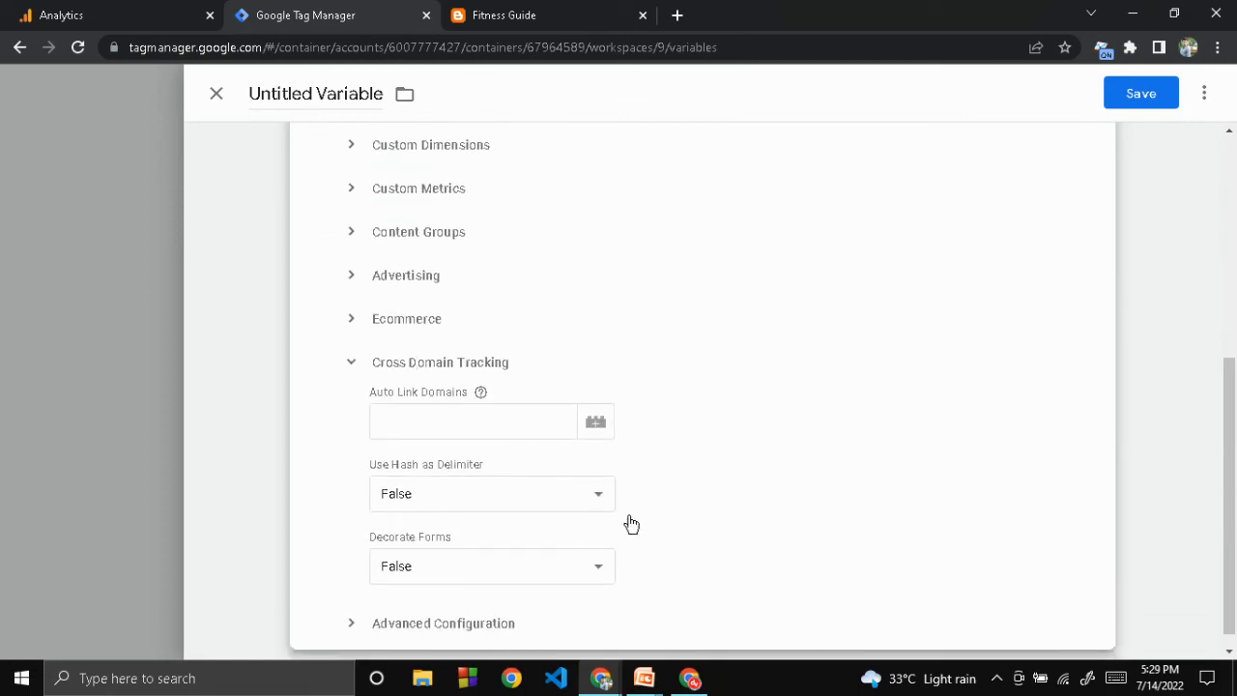
{"action": "left_click", "coordinate": [400, 429]}
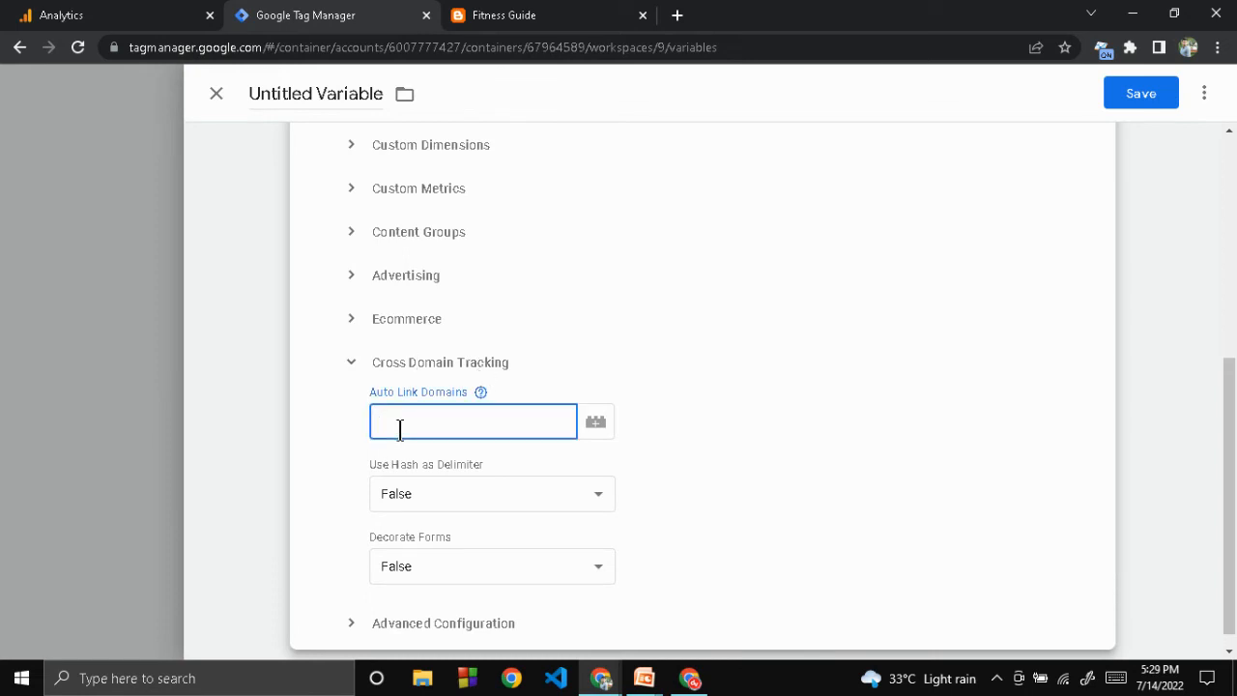
{"action": "type", "text": "we"}
{"action": "key", "text": "BackSpace"}
{"action": "key", "text": "BackSpace"}
{"action": "type", "text": "website"}
{"action": "type", "text": ", blog"}
Check the blog's domain in the Fitness Guide tab's address
{"action": "left_click", "coordinate": [488, 15]}
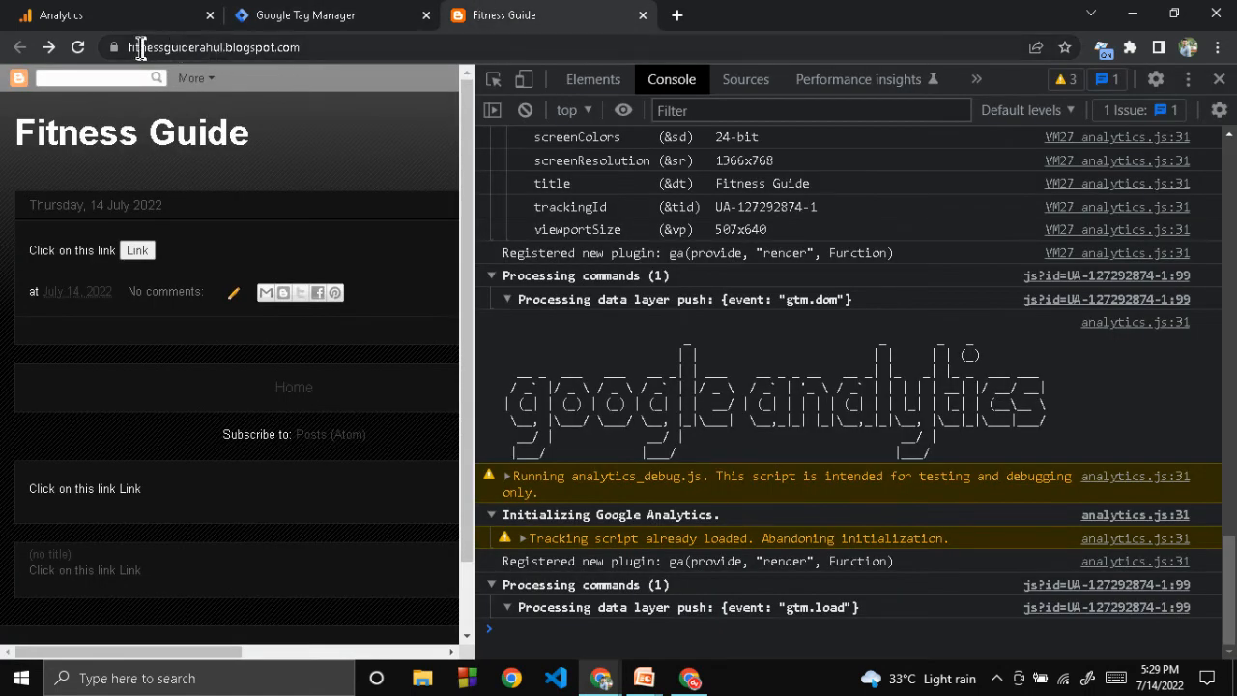
{"action": "left_click_drag", "start_coordinate": [226, 47], "coordinate": [352, 46]}
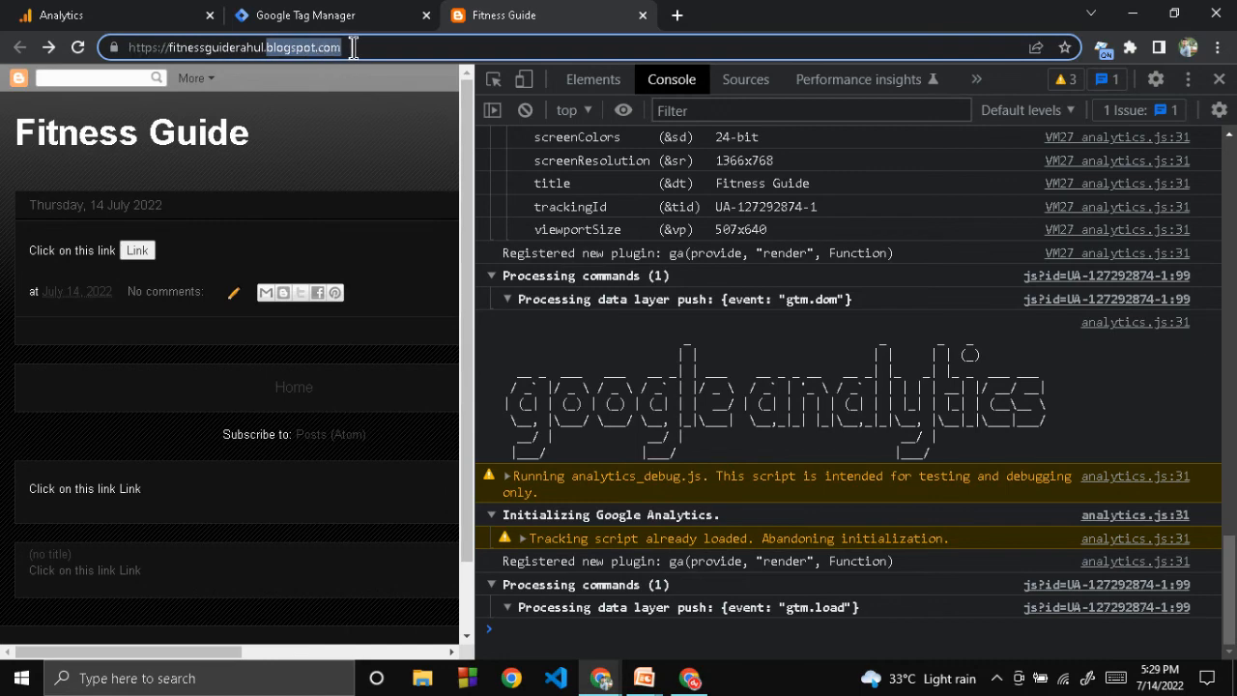
{"action": "left_click", "coordinate": [350, 14]}
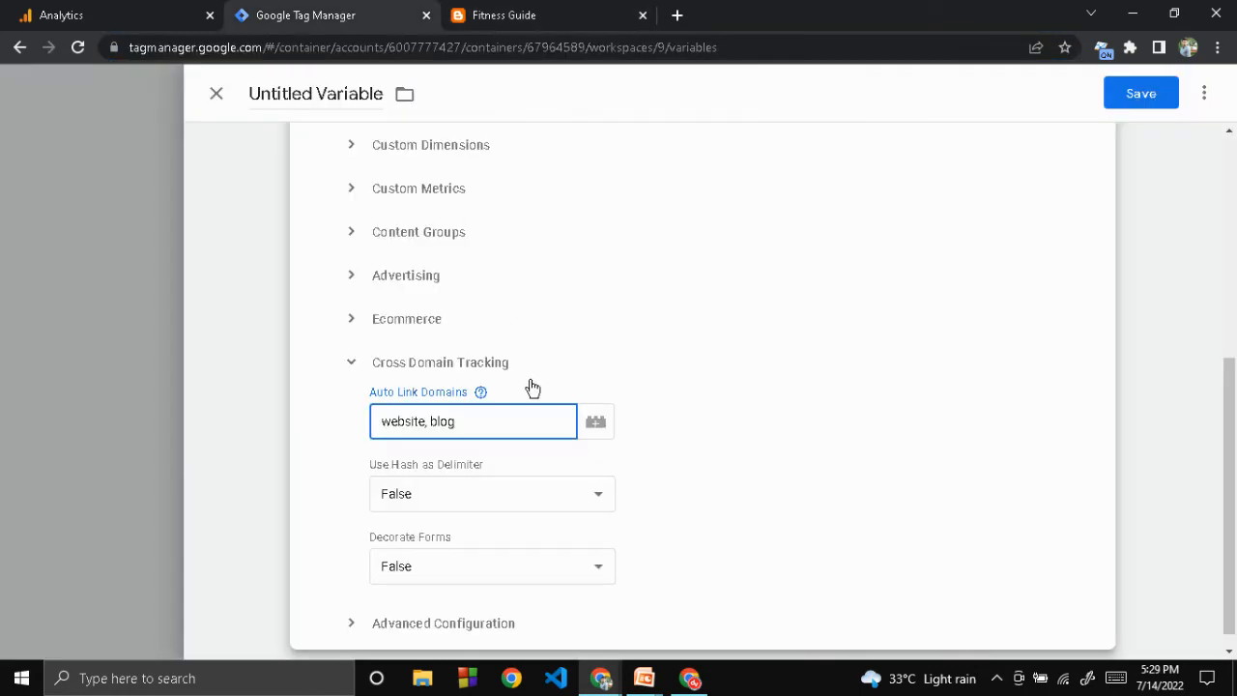
Under Fields to Set, add the field allowLinker with the value true
{"action": "scroll", "coordinate": [635, 381], "scroll_direction": "up", "scroll_amount": 2}
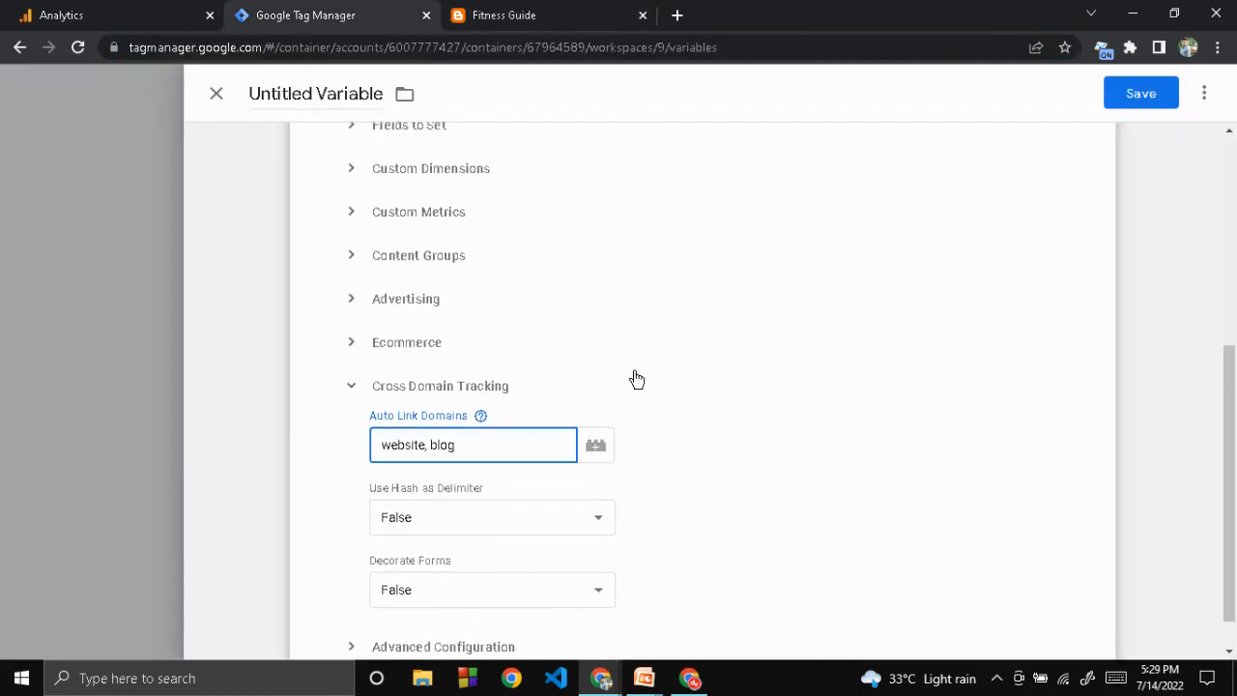
{"action": "left_click", "coordinate": [433, 259]}
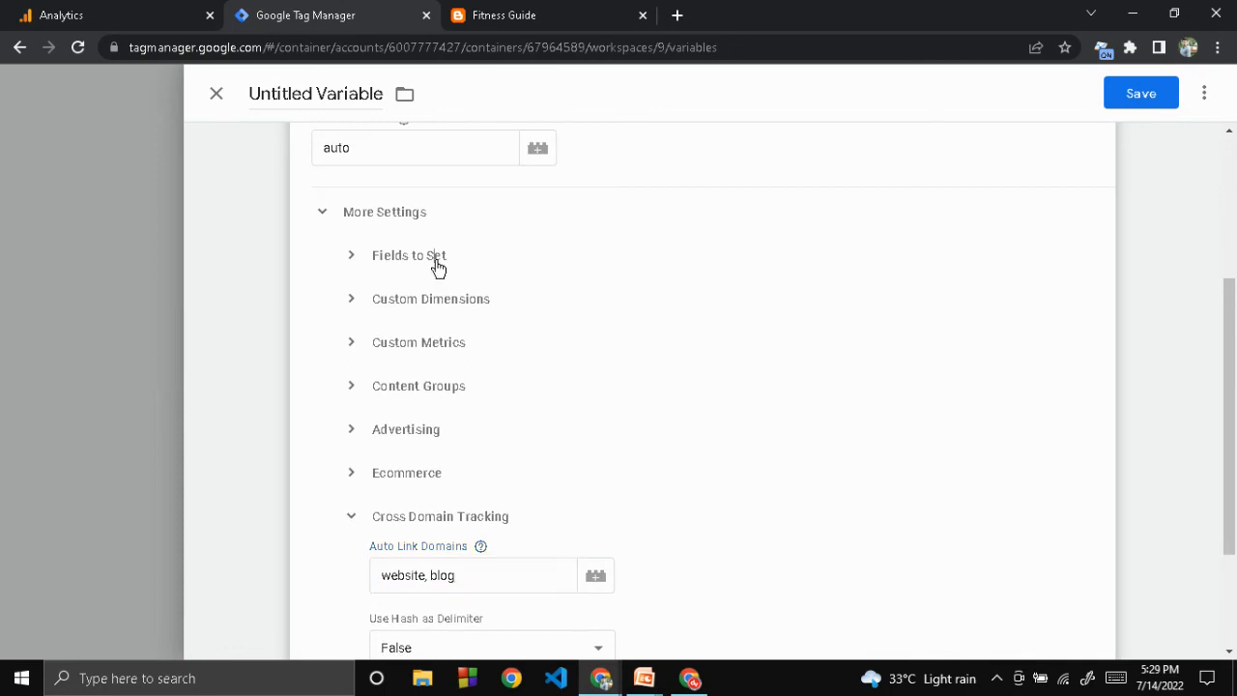
{"action": "left_click", "coordinate": [460, 318]}
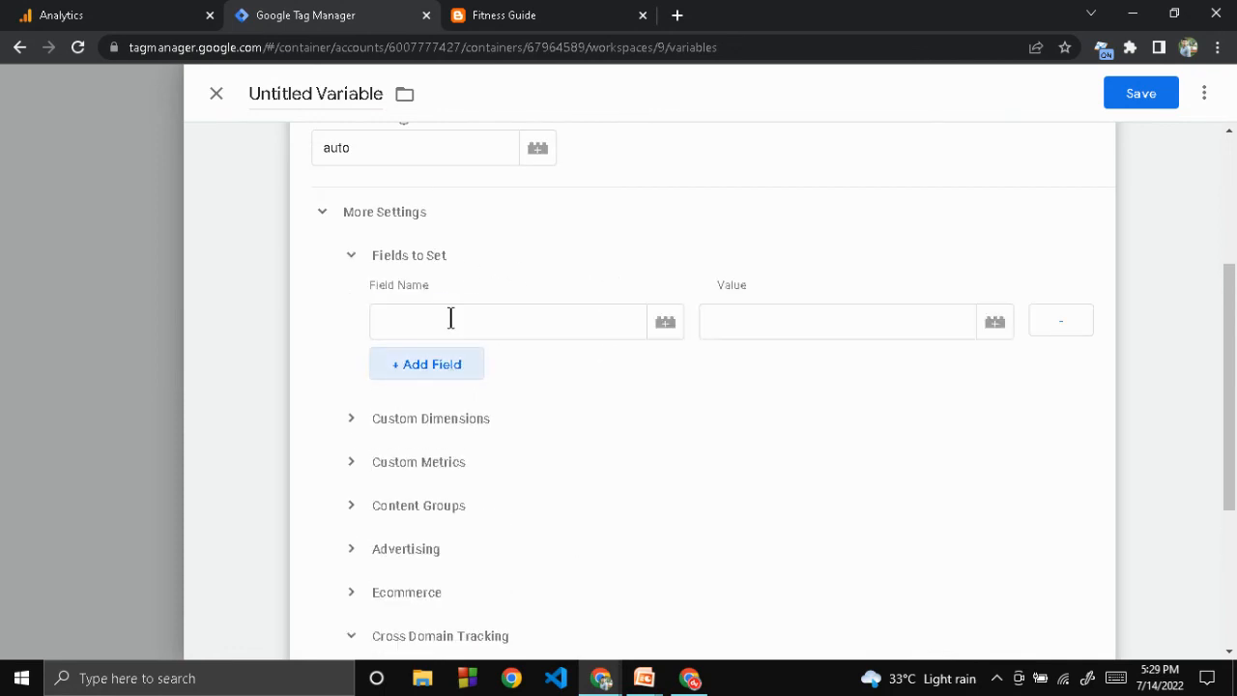
{"action": "left_click", "coordinate": [477, 325]}
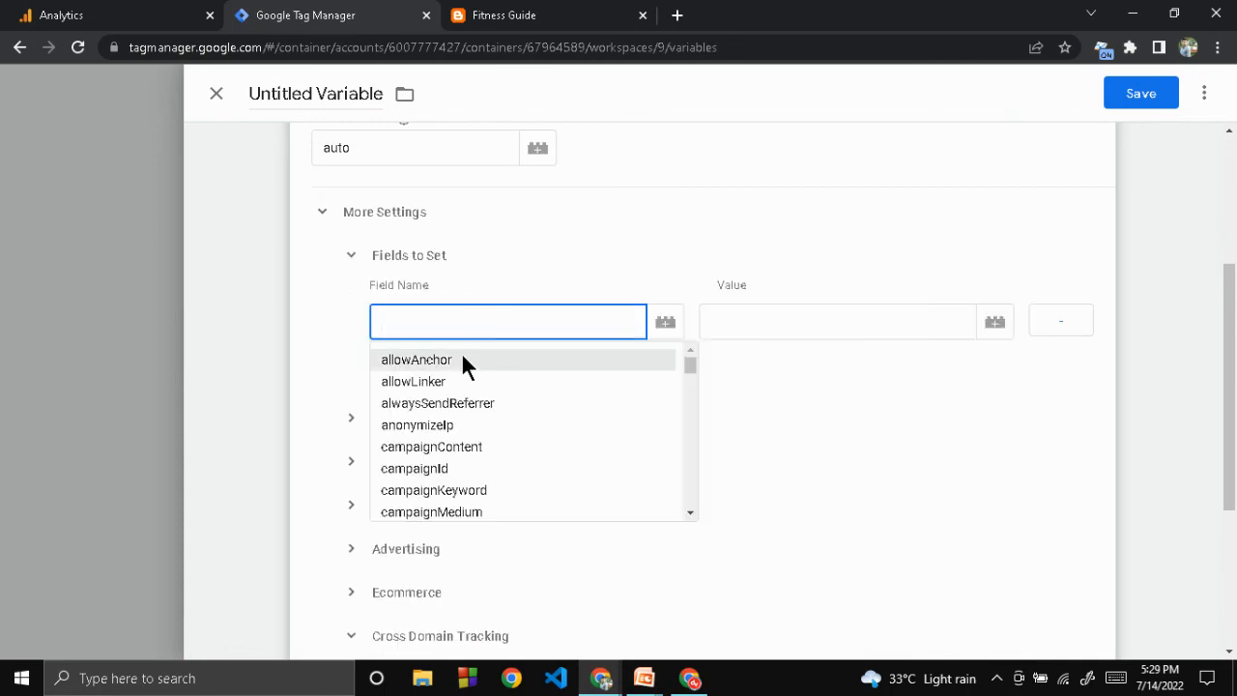
{"action": "left_click", "coordinate": [413, 381]}
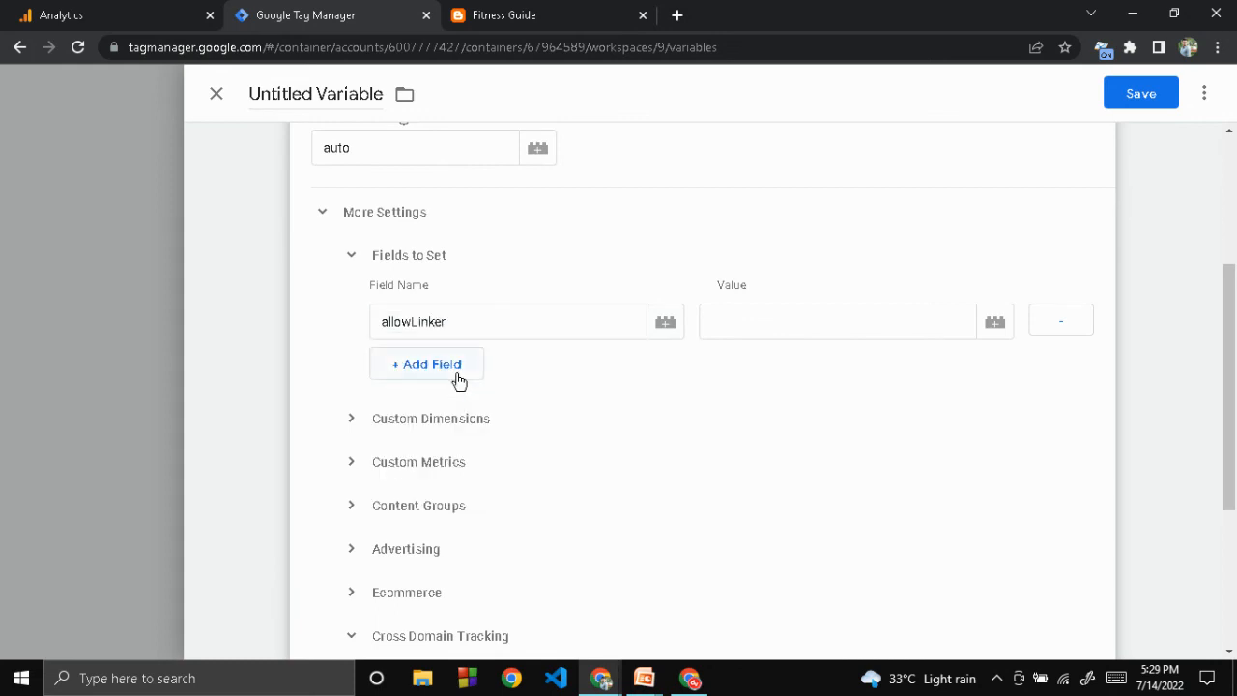
{"action": "left_click", "coordinate": [744, 330]}
{"action": "type", "text": "true"}
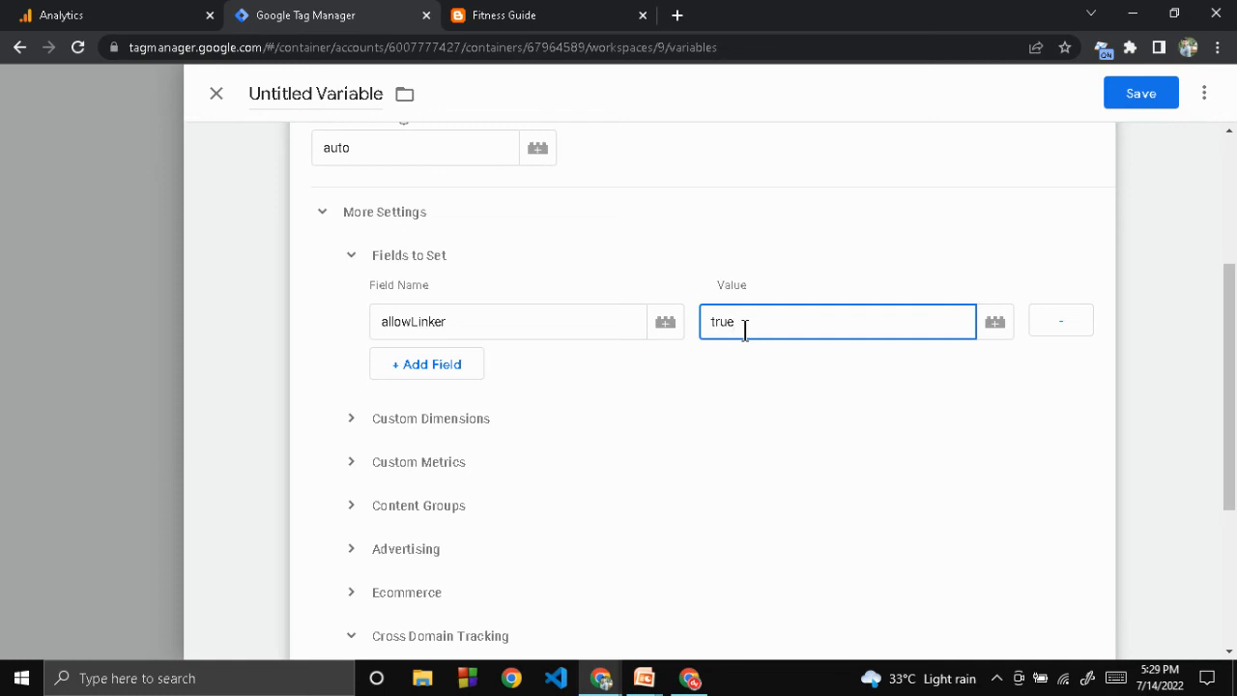
{"action": "double_click", "coordinate": [743, 327]}
{"action": "left_click", "coordinate": [743, 322]}
{"action": "key", "text": "alt+Tab"}
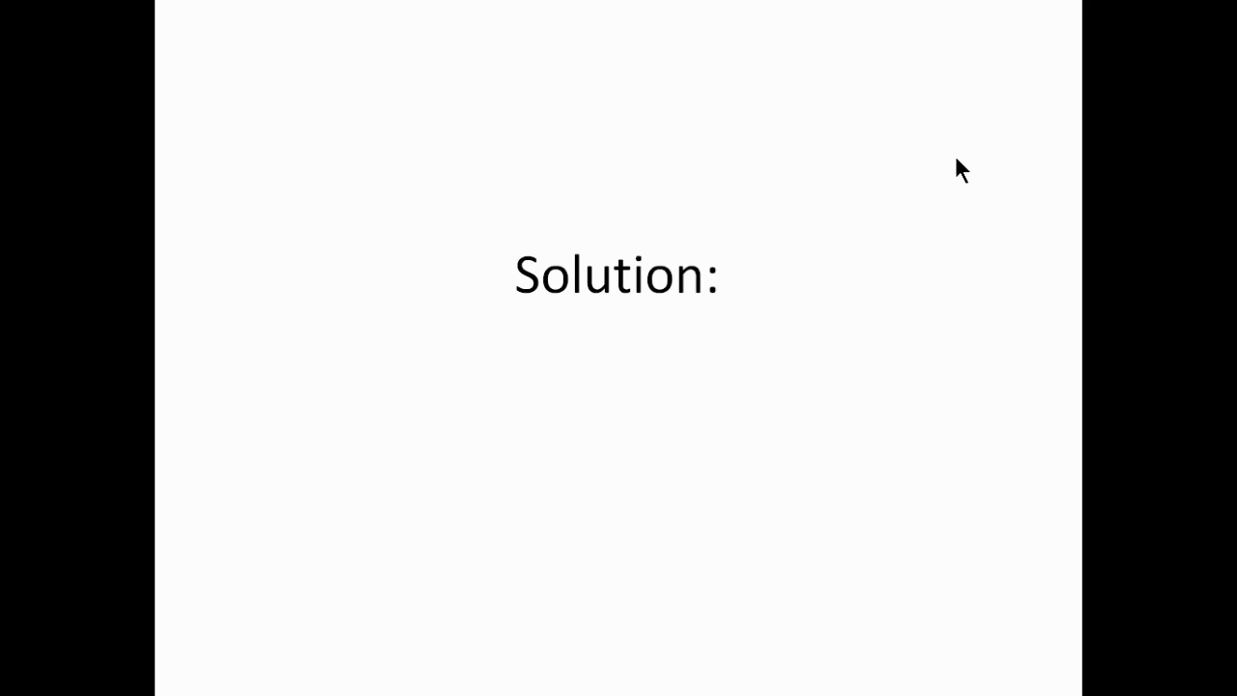
{"action": "key", "text": "alt+Tab"}
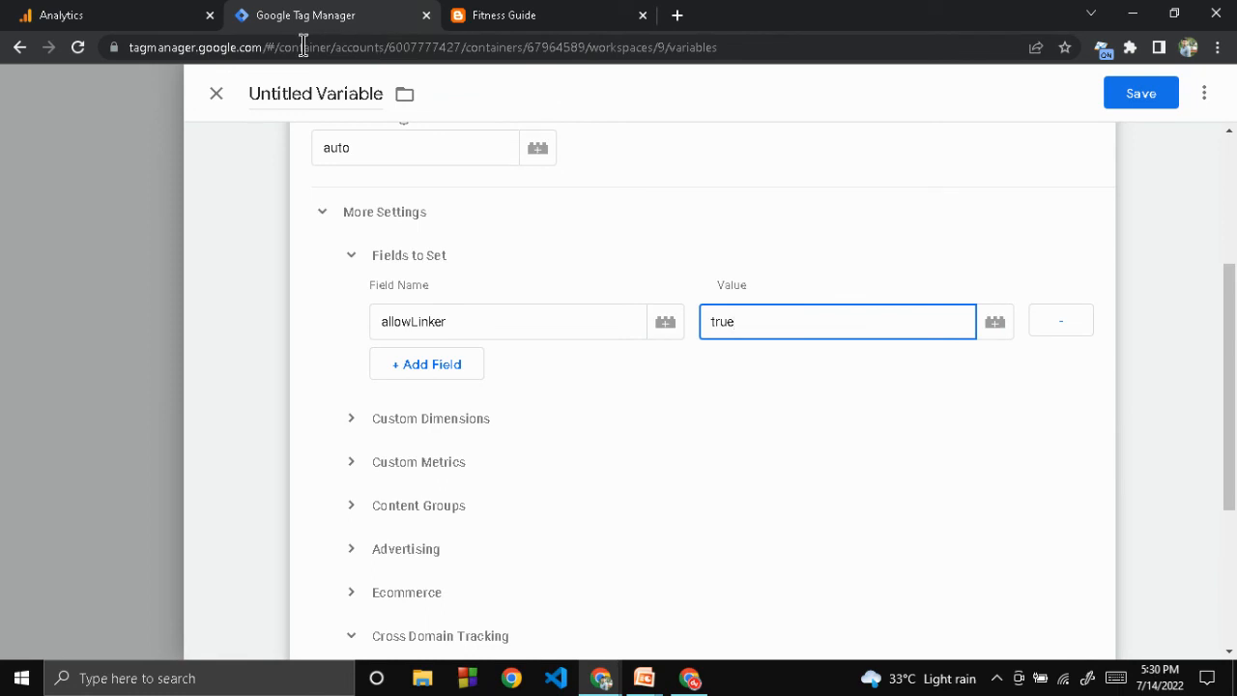
{"action": "left_click_drag", "start_coordinate": [268, 47], "coordinate": [762, 46]}
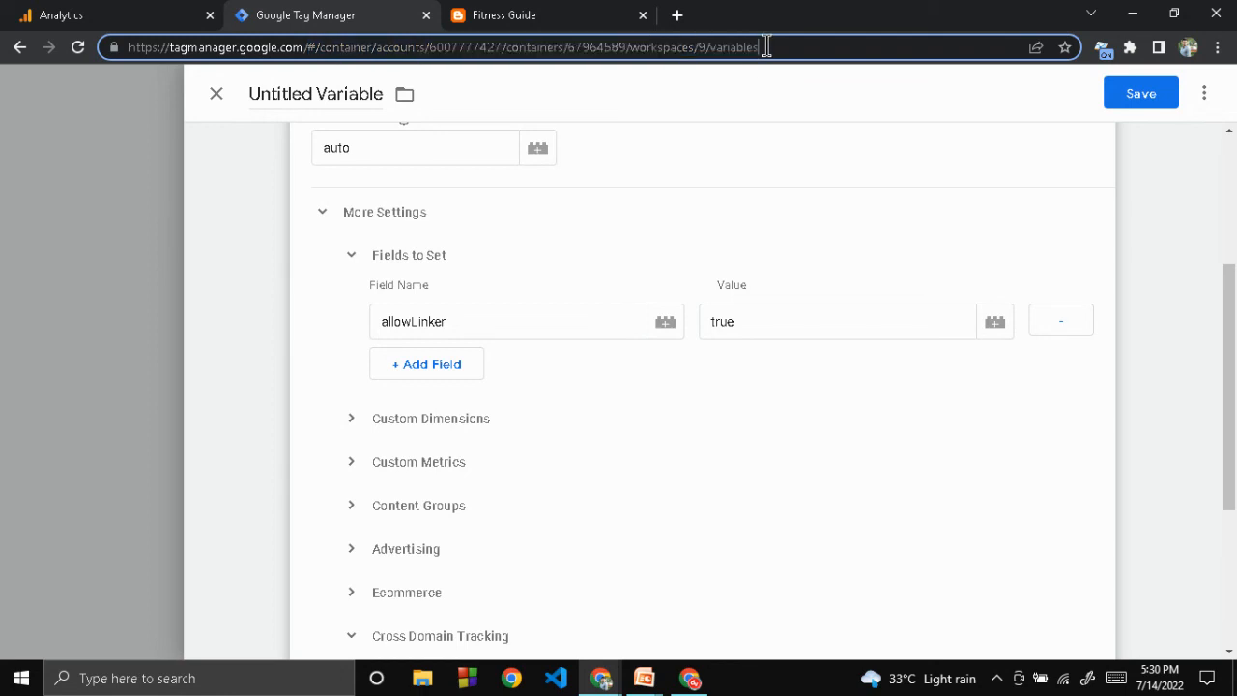
{"action": "key", "text": "alt+Tab"}
{"action": "key", "text": "Right"}
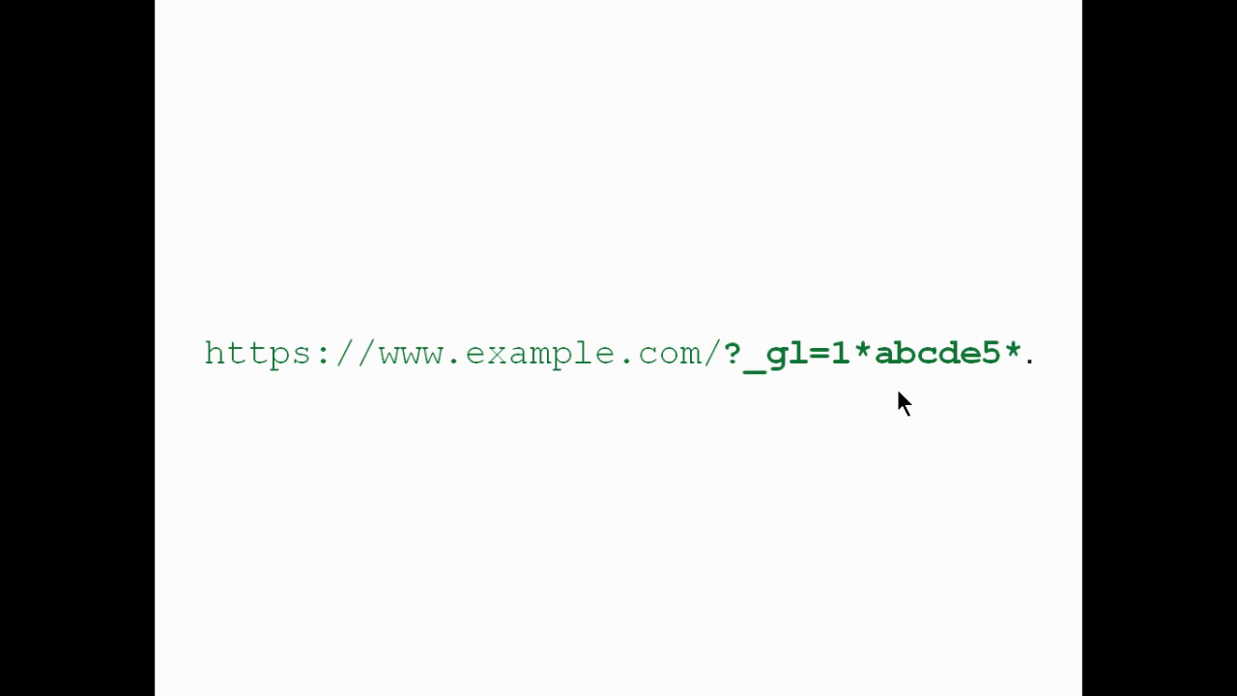
{"action": "key", "text": "alt+Tab"}
{"action": "key", "text": "alt+Tab"}
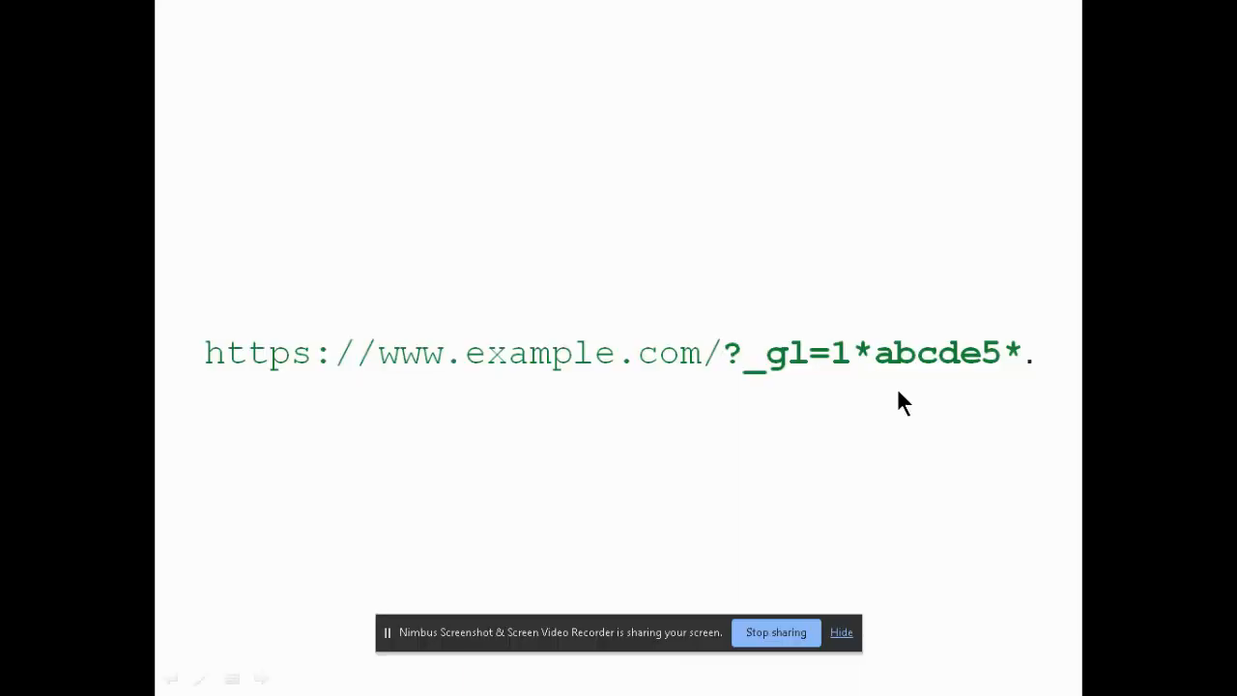